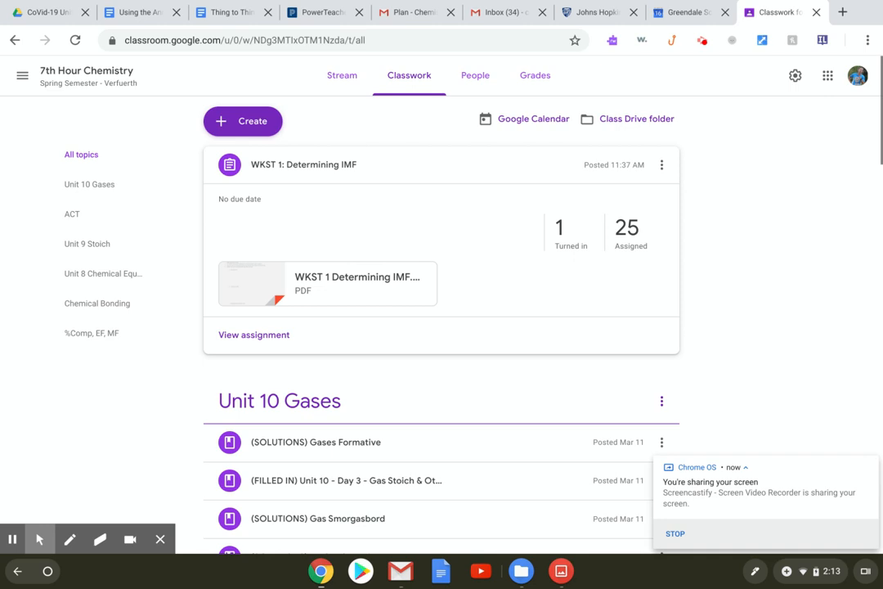
# Open the WKST 1 Determining IMF worksheet PDF from Google Classroom in its own browser tab.
pyautogui.click(356, 283)
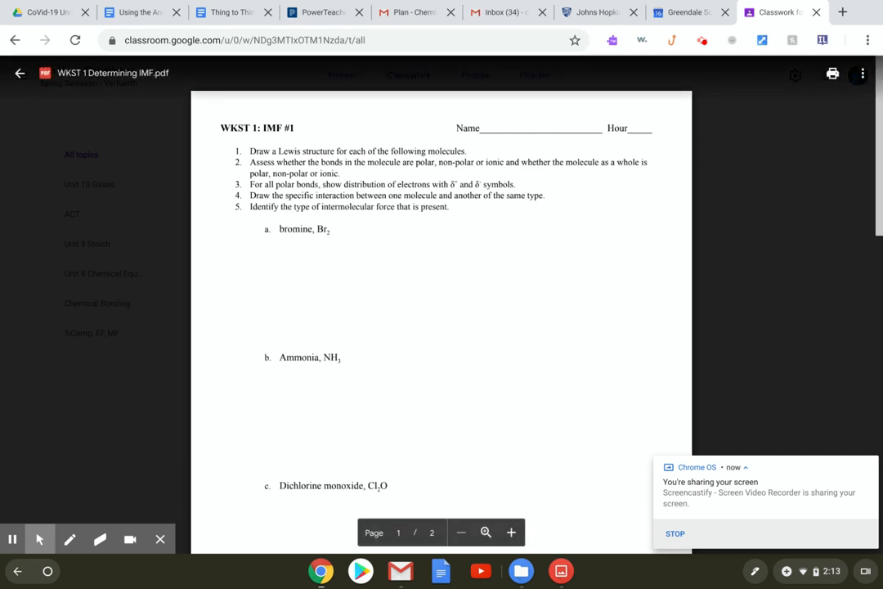
pyautogui.click(832, 74)
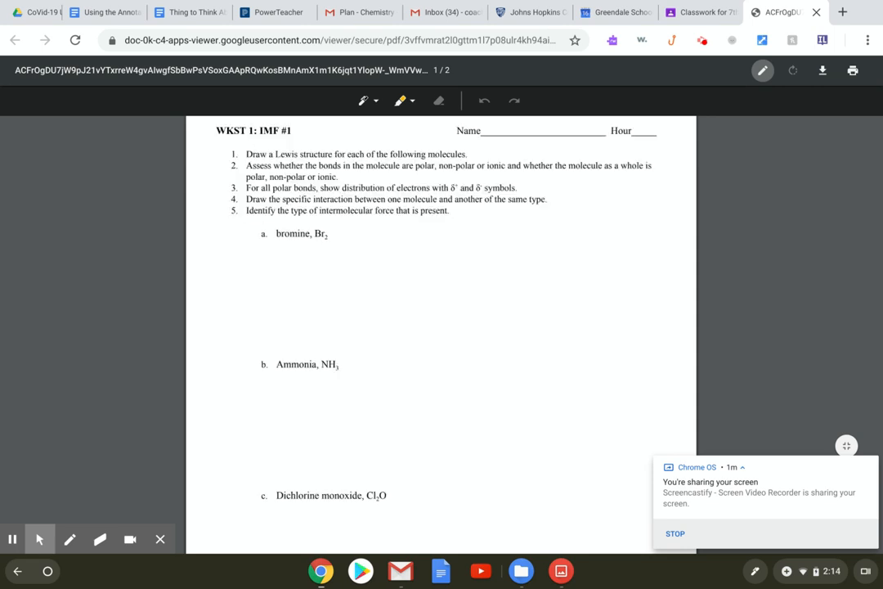
# Switch the pen to green with the third stroke size and scroll to question a.
pyautogui.click(368, 100)
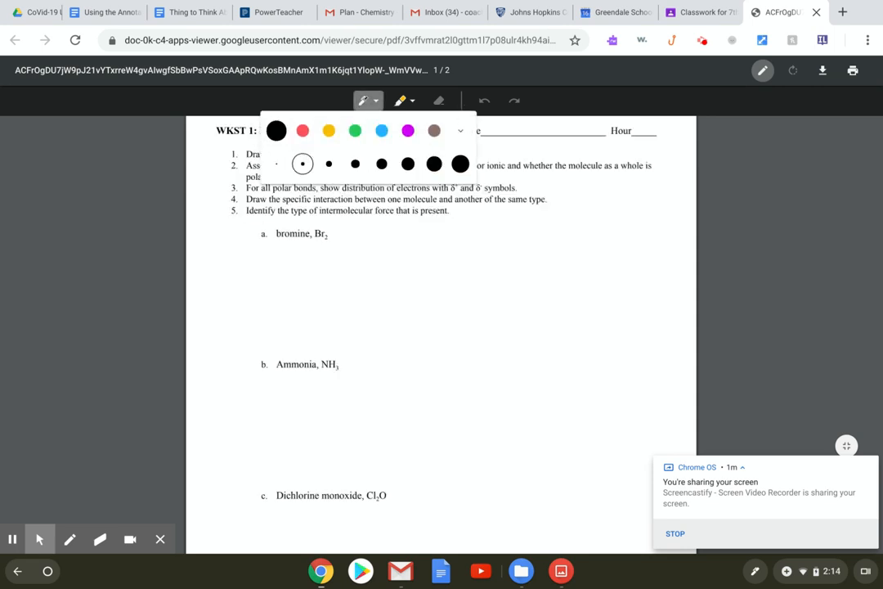
pyautogui.click(355, 131)
pyautogui.click(329, 164)
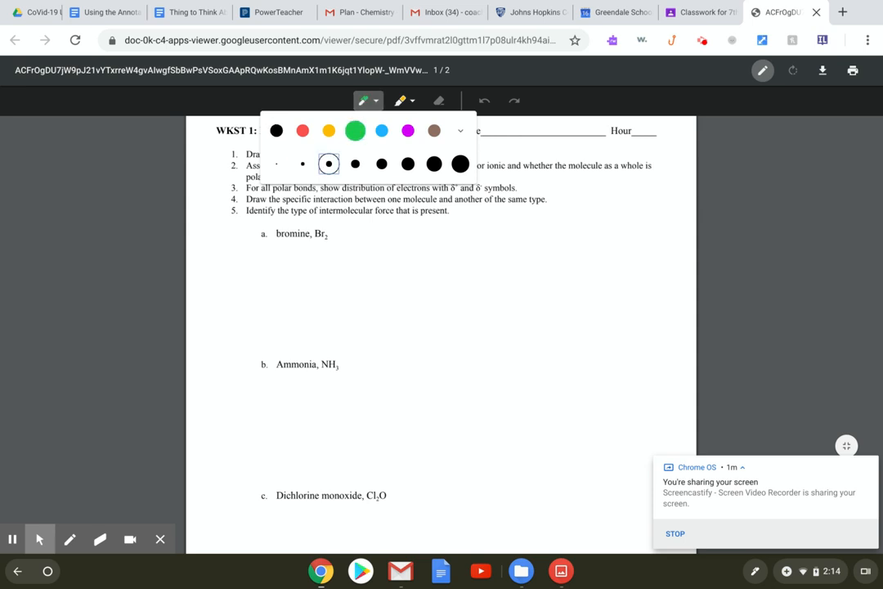
pyautogui.scroll(6, 442, 339)
pyautogui.scroll(-4, 442, 339)
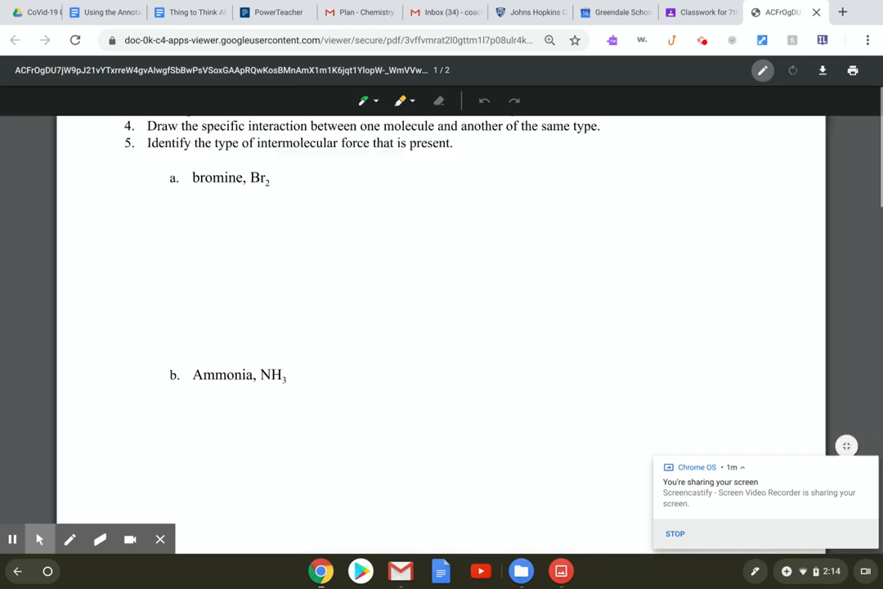
pyautogui.scroll(-3, 441, 339)
pyautogui.scroll(3, 441, 339)
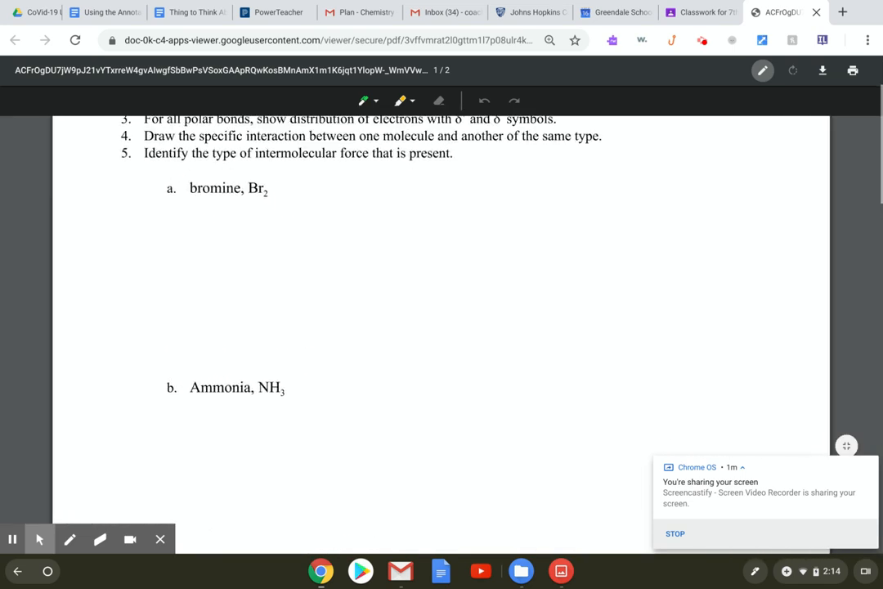
pyautogui.scroll(-1, 441, 387)
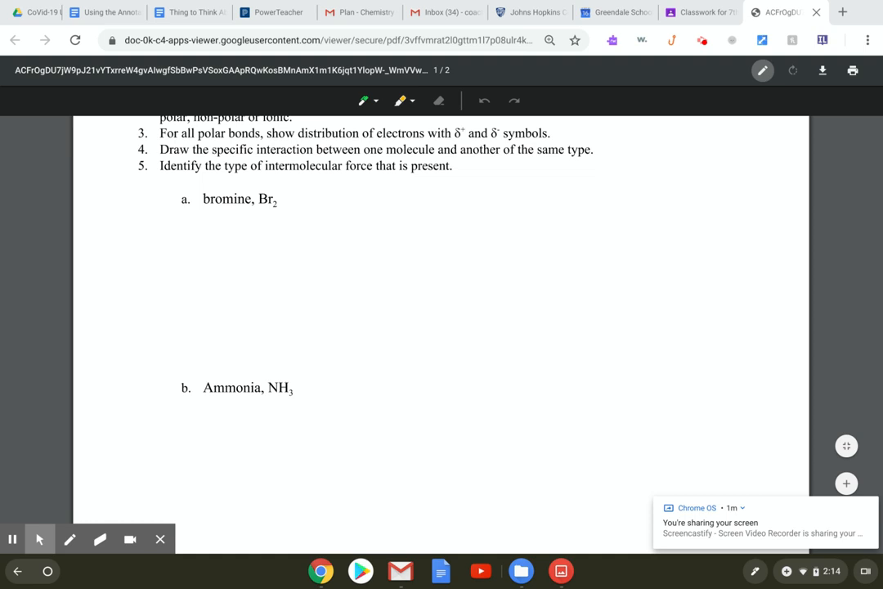
pyautogui.scroll(2, 442, 319)
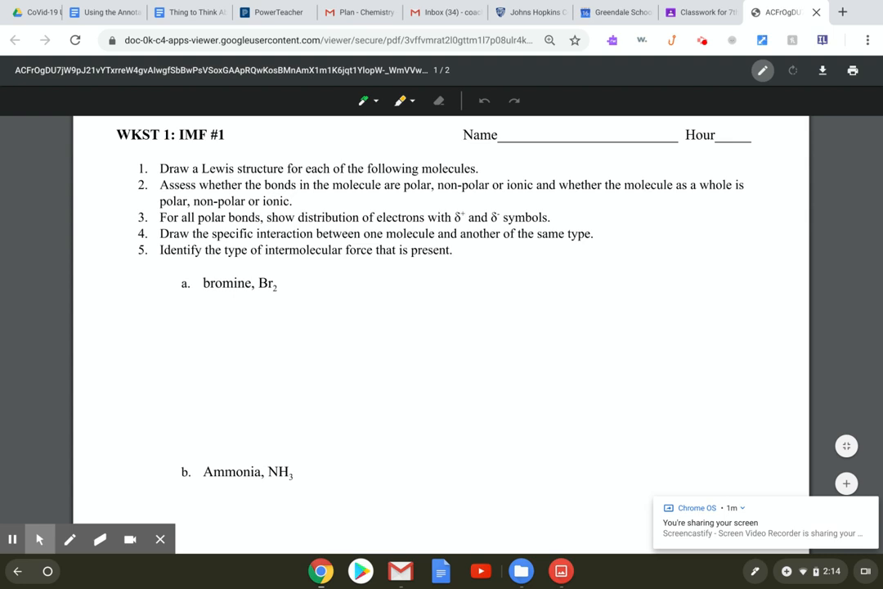
# Handwrite a green Br–Br with a bond dash under bromine, Br2.
pyautogui.moveTo(278, 322)
pyautogui.mouseDown()
pyautogui.moveTo(278, 361)
pyautogui.moveTo(288, 343)
pyautogui.moveTo(280, 361)
pyautogui.moveTo(321, 337)
pyautogui.mouseUp()
pyautogui.moveTo(364, 306); pyautogui.dragTo(365, 360)
pyautogui.moveTo(363, 307)
pyautogui.mouseDown()
pyautogui.moveTo(378, 328)
pyautogui.moveTo(366, 360)
pyautogui.mouseUp()
pyautogui.moveTo(393, 360)
pyautogui.mouseDown()
pyautogui.moveTo(394, 342)
pyautogui.moveTo(408, 337)
pyautogui.mouseUp()
pyautogui.moveTo(333, 342); pyautogui.dragTo(352, 342)
# Add lone-pair dots around both Br atoms, then download the annotated PDF.
pyautogui.click(278, 306)
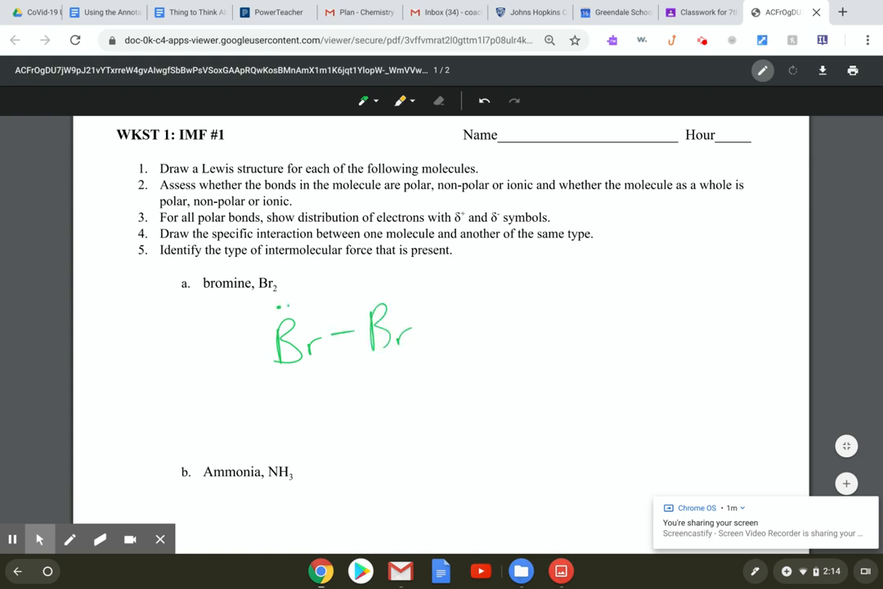
pyautogui.click(283, 376)
pyautogui.click(294, 375)
pyautogui.click(370, 292)
pyautogui.click(385, 292)
pyautogui.click(422, 318)
pyautogui.click(423, 328)
pyautogui.click(388, 359)
pyautogui.click(823, 70)
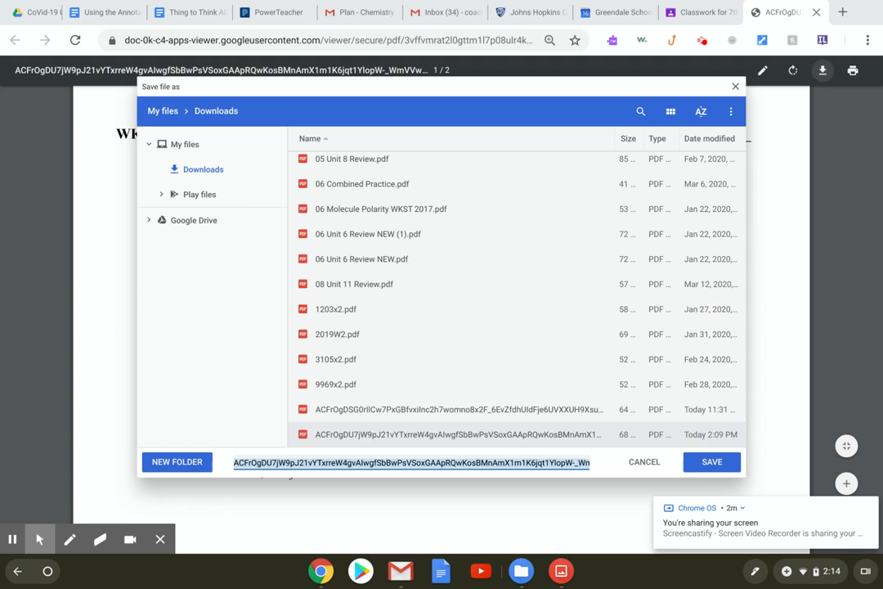
# Replace the file name with the student's last name, an underscore and first name.
pyautogui.click(411, 462)
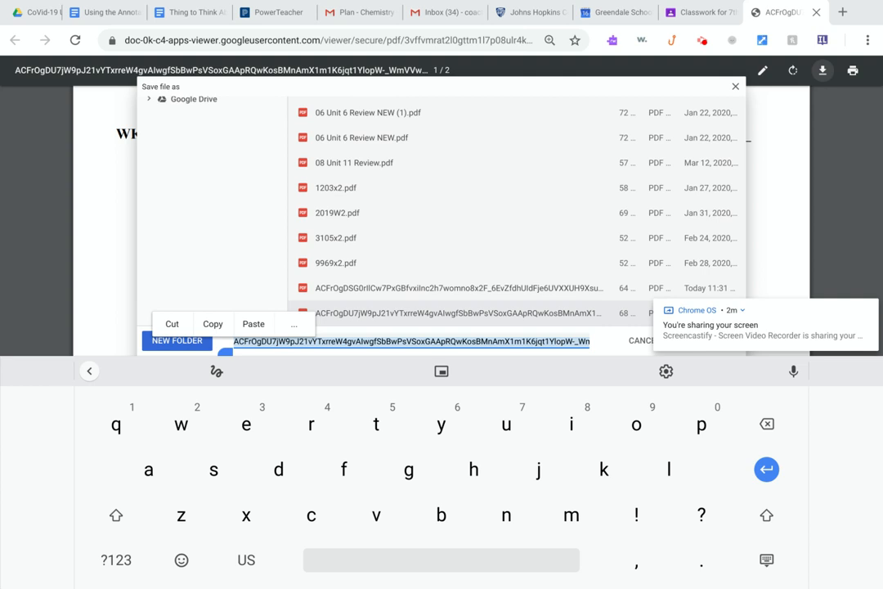
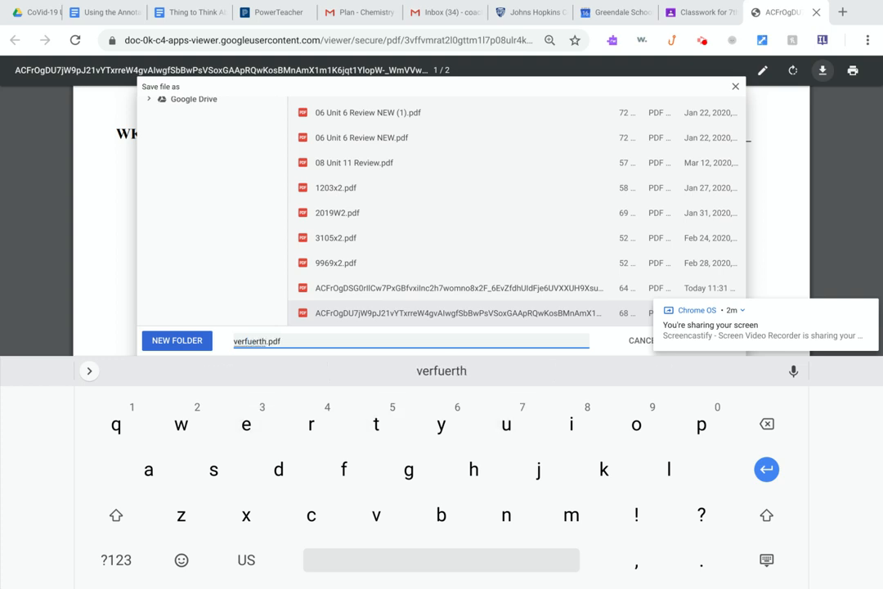
pyautogui.click(117, 559)
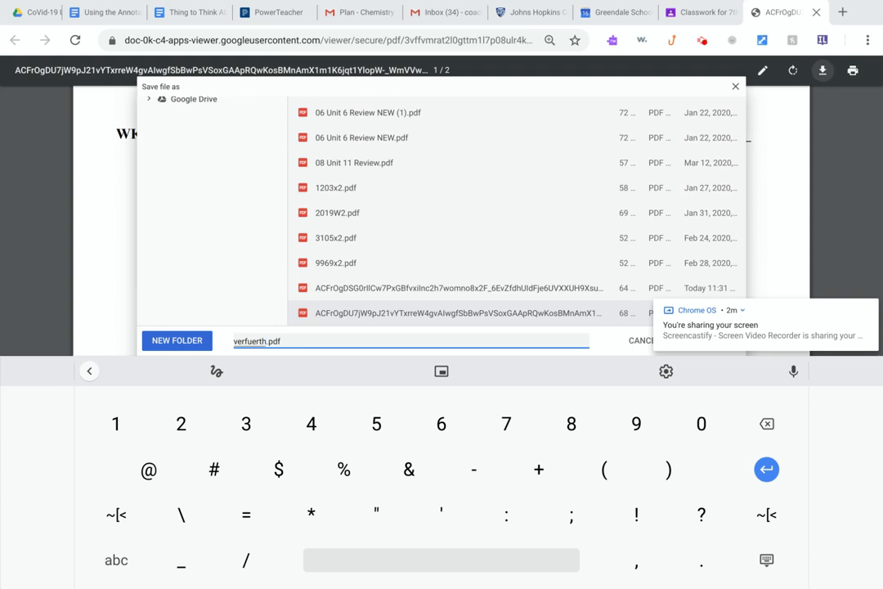
pyautogui.write('_')
pyautogui.click(116, 559)
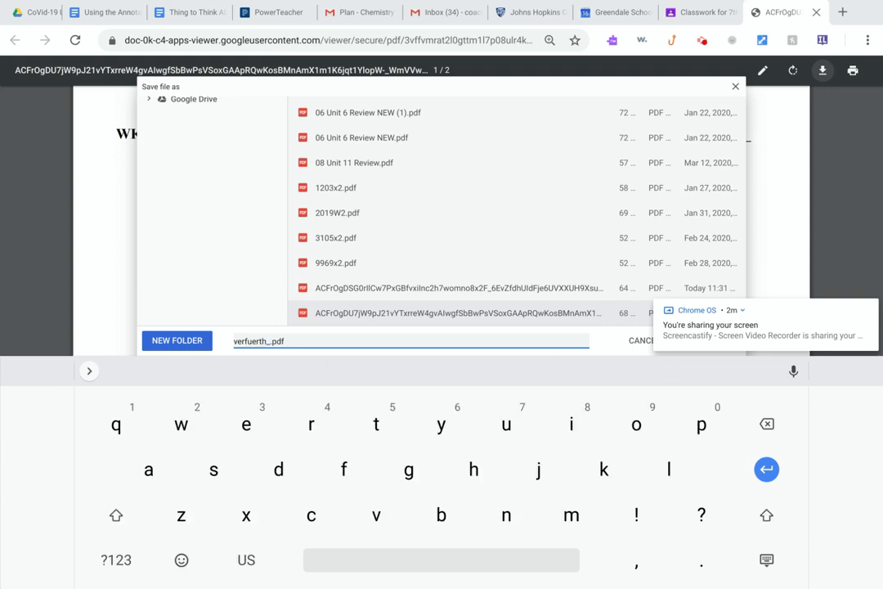
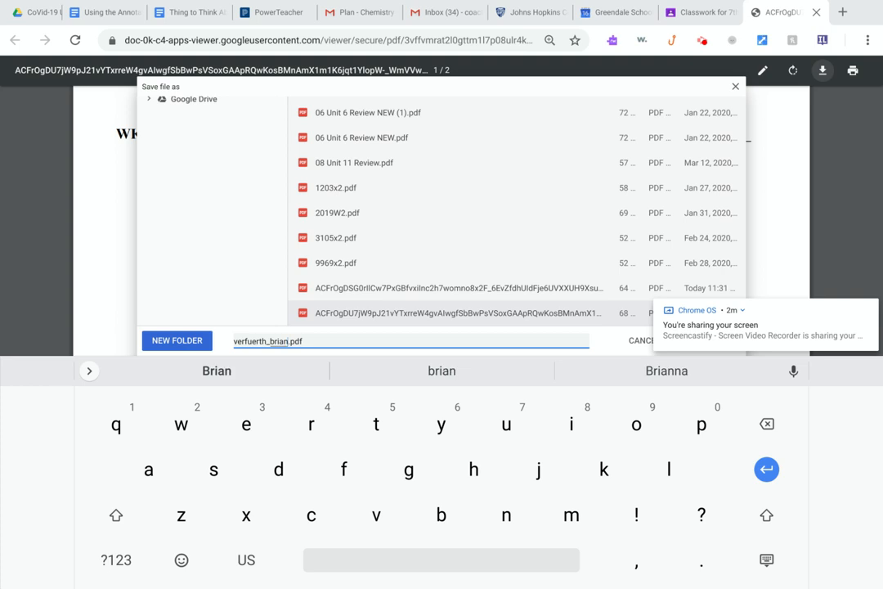
# Append _wkst1 to the file name, keeping .pdf, and hide the on-screen keyboard.
pyautogui.click(116, 559)
pyautogui.write('_')
pyautogui.click(116, 560)
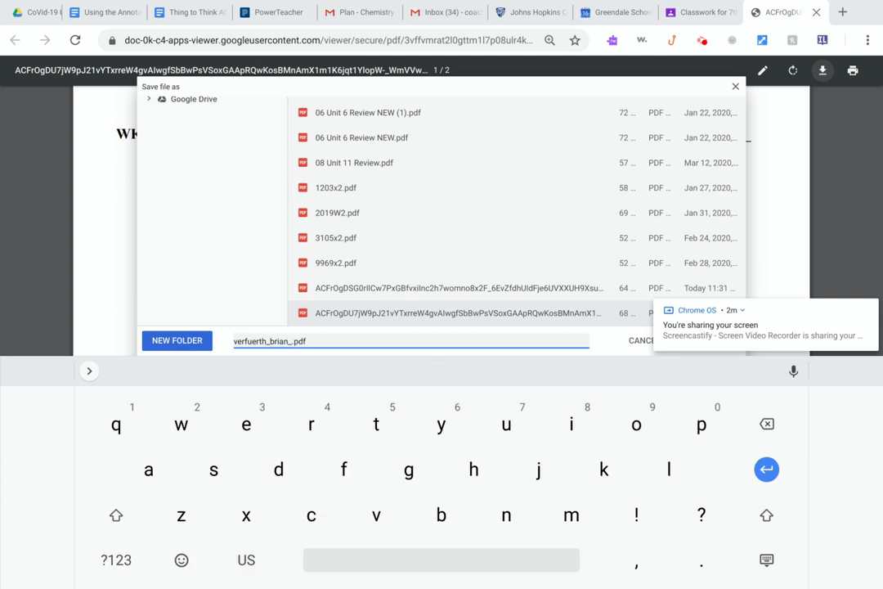
pyautogui.write('wkst')
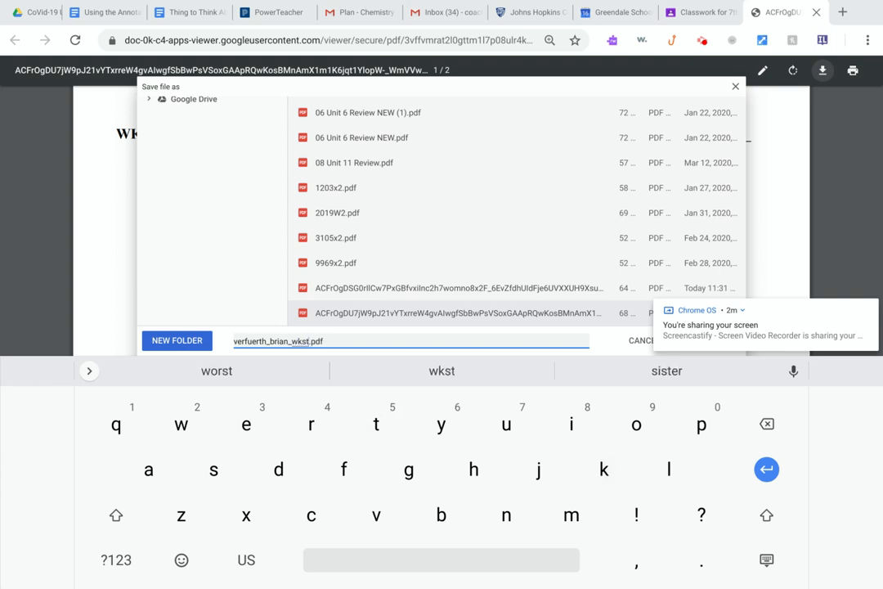
pyautogui.click(116, 560)
pyautogui.write('1')
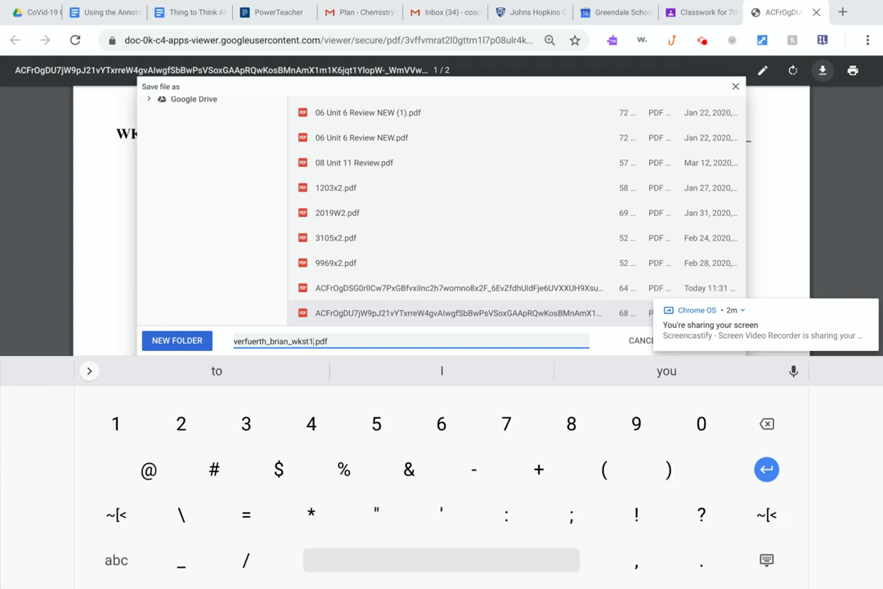
pyautogui.click(116, 560)
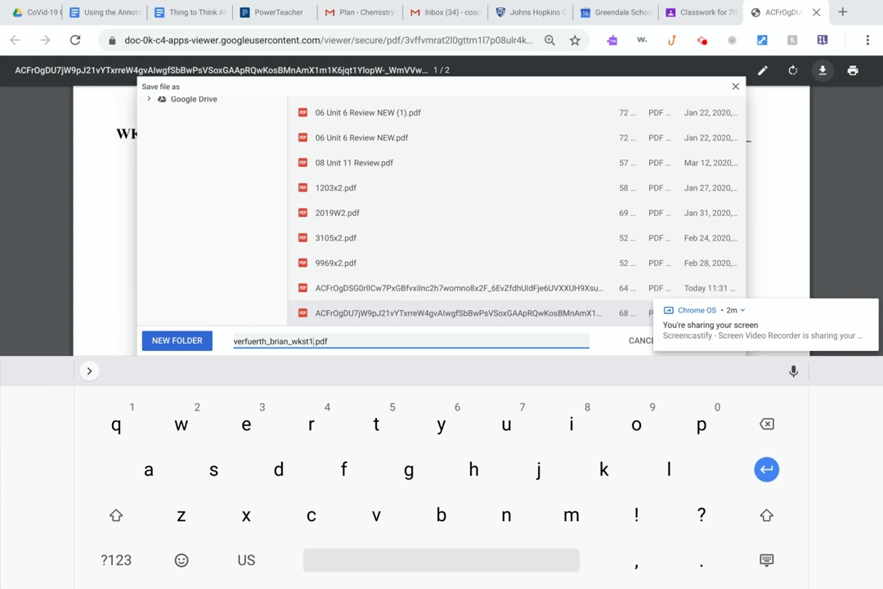
pyautogui.click(767, 560)
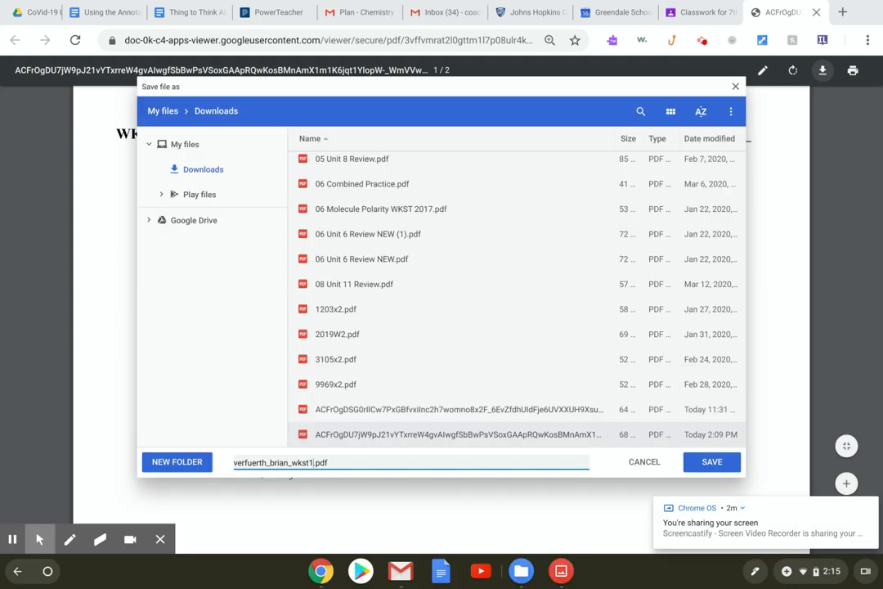
# Save the renamed worksheet PDF into Downloads.
pyautogui.click(711, 462)
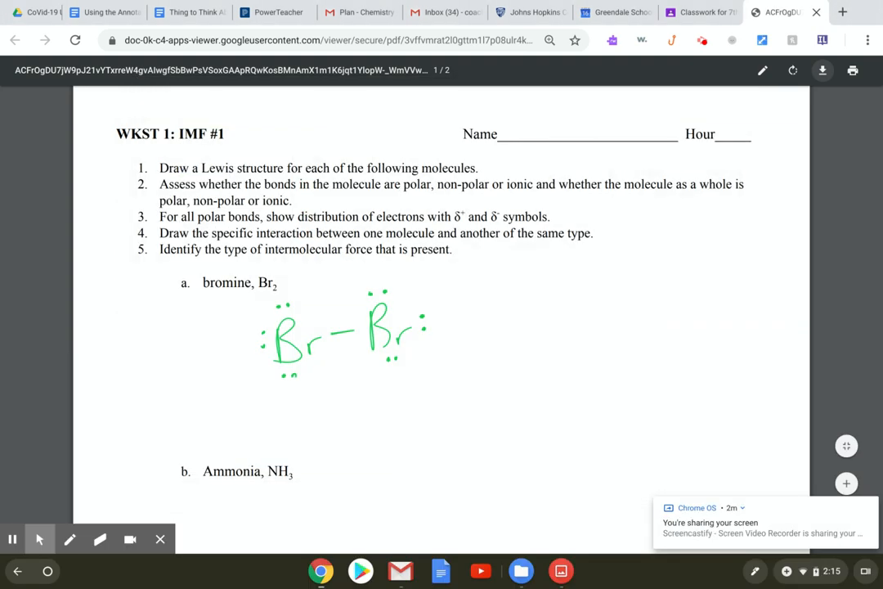